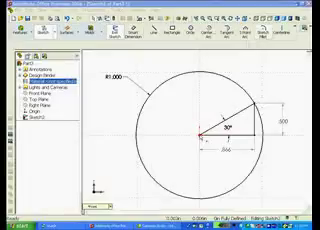
Step: Measure the radial line, then open the 30° angle dimension to change it to 45°
click(138, 33)
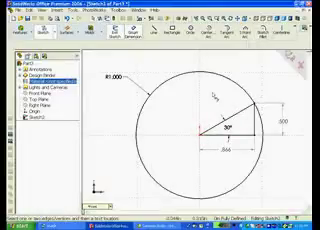
click(215, 126)
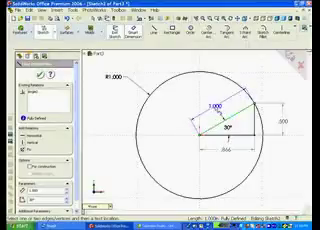
key(Escape)
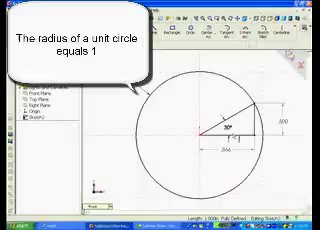
click(228, 127)
double_click(228, 127)
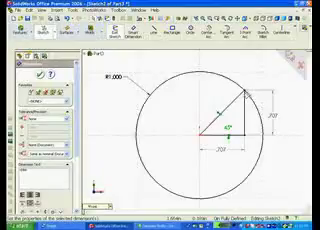
Step: Hand-label the 45° vertex with the coordinates (.707, .707) in parentheses
click(247, 92)
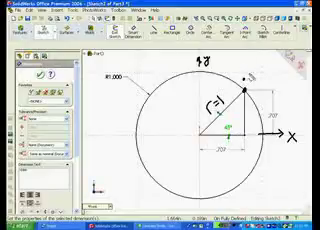
mouse_move(249, 73)
mouse_down()
mouse_move(251, 84)
mouse_move(263, 75)
mouse_up()
drag(268, 74, 271, 84)
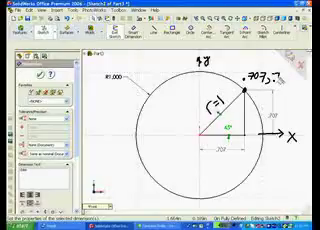
mouse_move(278, 74)
mouse_down()
mouse_move(282, 84)
mouse_move(292, 84)
mouse_up()
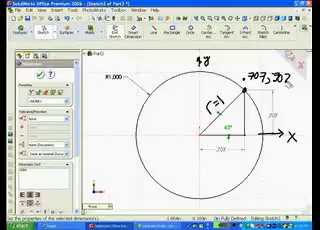
drag(239, 66, 237, 84)
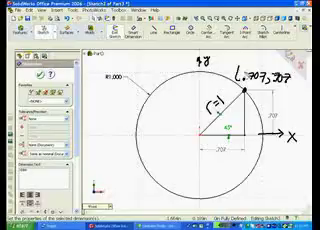
drag(288, 66, 290, 85)
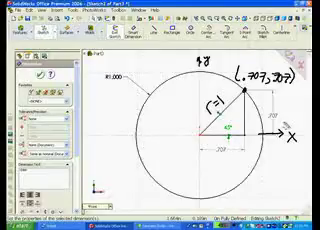
Step: Change the angle from 45° back to 30° and mark the new vertex on the circle
key(Escape)
double_click(228, 128)
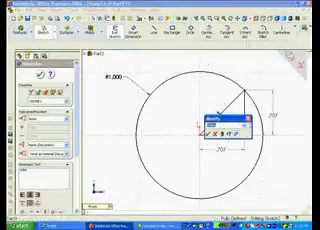
text(30)
key(Return)
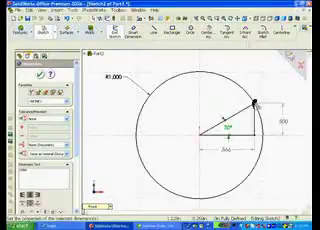
mouse_move(264, 100)
mouse_down()
mouse_move(274, 78)
mouse_move(280, 90)
mouse_move(292, 88)
mouse_move(301, 92)
mouse_up()
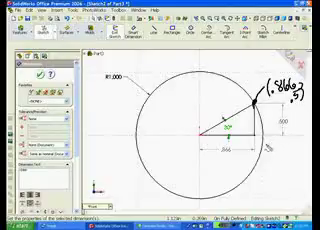
Step: Annotate the sketch with r=1 and a 30° angle label
mouse_move(210, 112)
mouse_down()
mouse_move(218, 122)
mouse_move(227, 100)
mouse_up()
mouse_move(220, 109)
mouse_down()
mouse_move(228, 105)
mouse_move(231, 110)
mouse_move(235, 109)
mouse_up()
mouse_move(244, 84)
mouse_down()
mouse_move(243, 100)
mouse_move(247, 88)
mouse_move(248, 98)
mouse_up()
drag(255, 76, 262, 73)
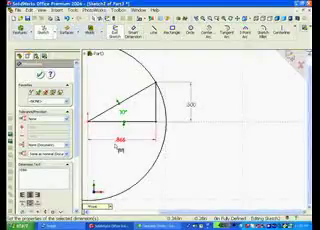
Step: Close the 30° angle dimension's PropertyManager
key(Escape)
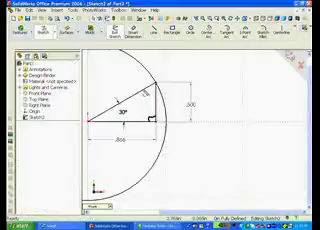